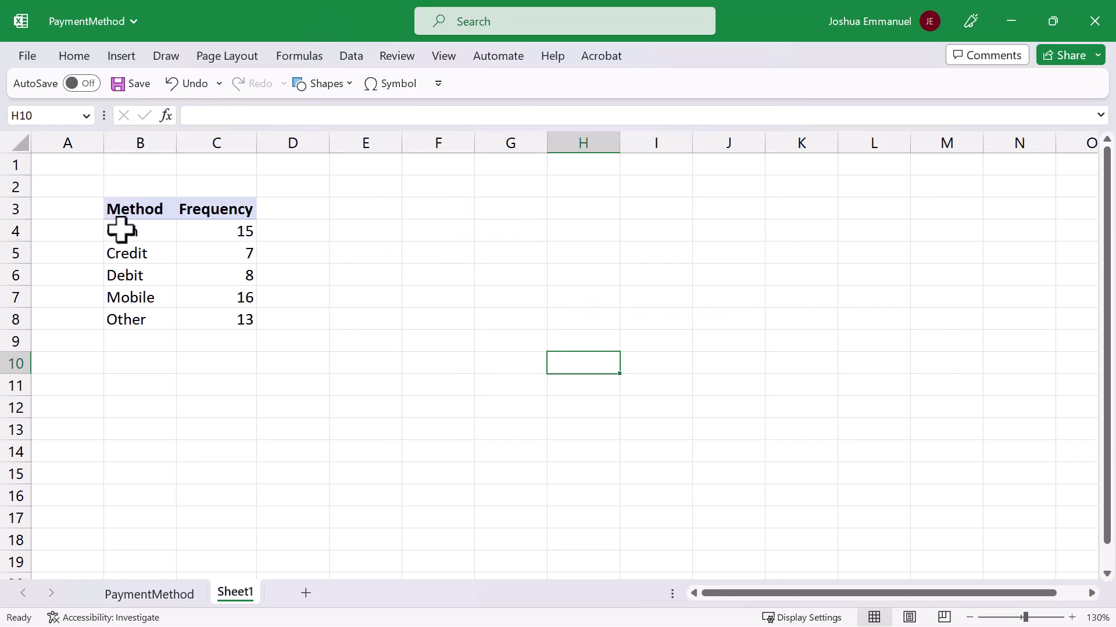
Step: Insert a 2-D clustered column chart from the Method and Frequency range B4:C8
{"action": "left_click_drag", "start_coordinate": [123, 231], "coordinate": [229, 322]}
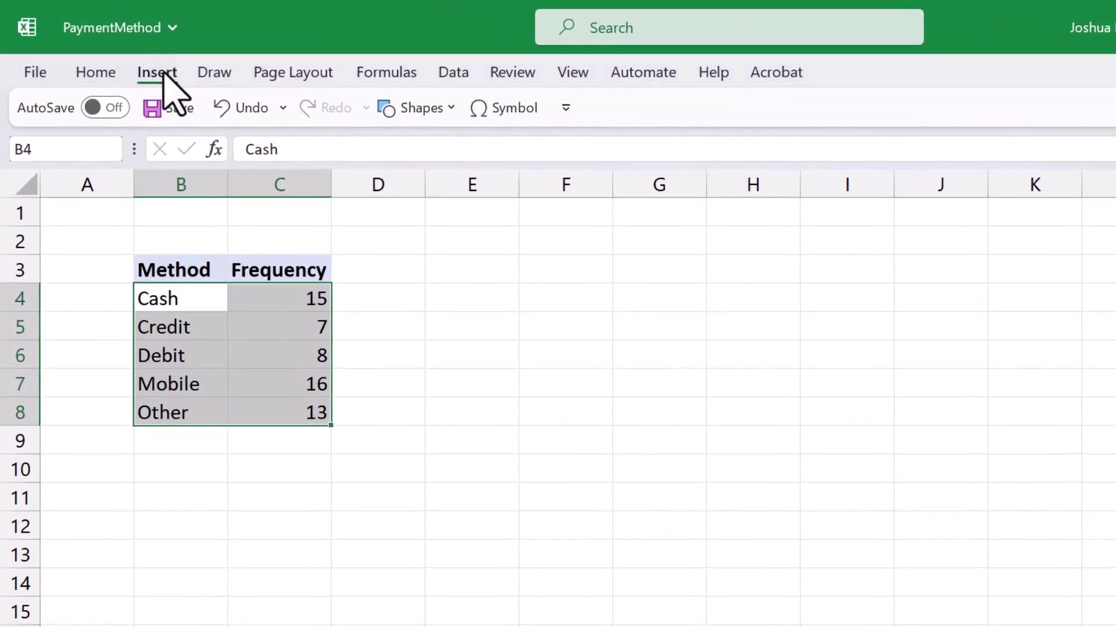
{"action": "left_click", "coordinate": [157, 73]}
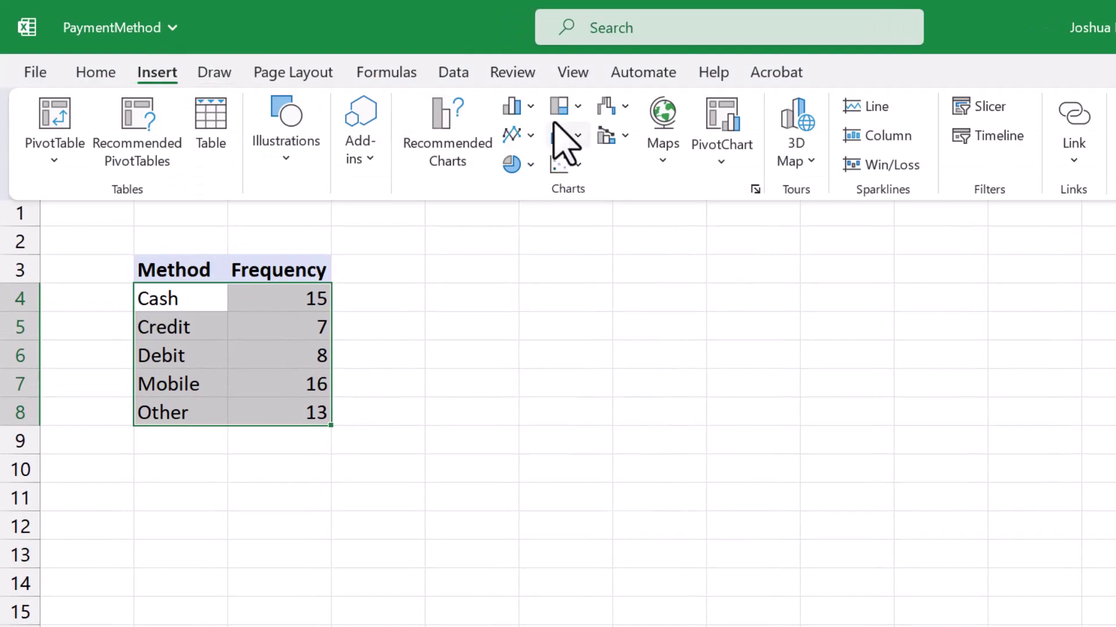
{"action": "left_click", "coordinate": [513, 107]}
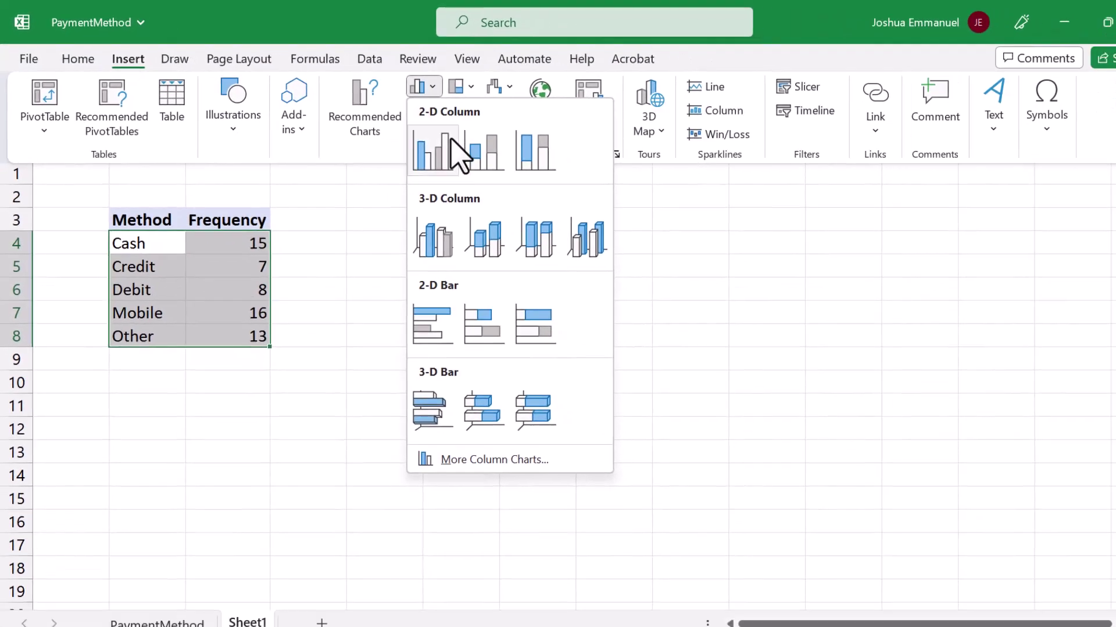
{"action": "left_click", "coordinate": [520, 181]}
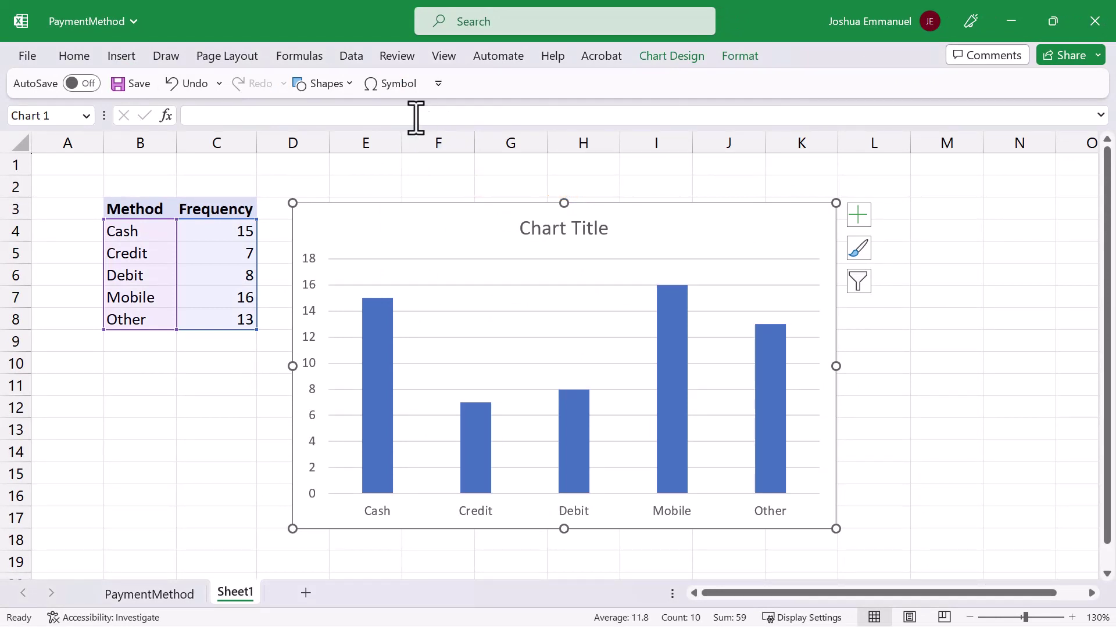
Step: Change the payment-method frequency chart into a 2-D pie chart
{"action": "left_click", "coordinate": [122, 56]}
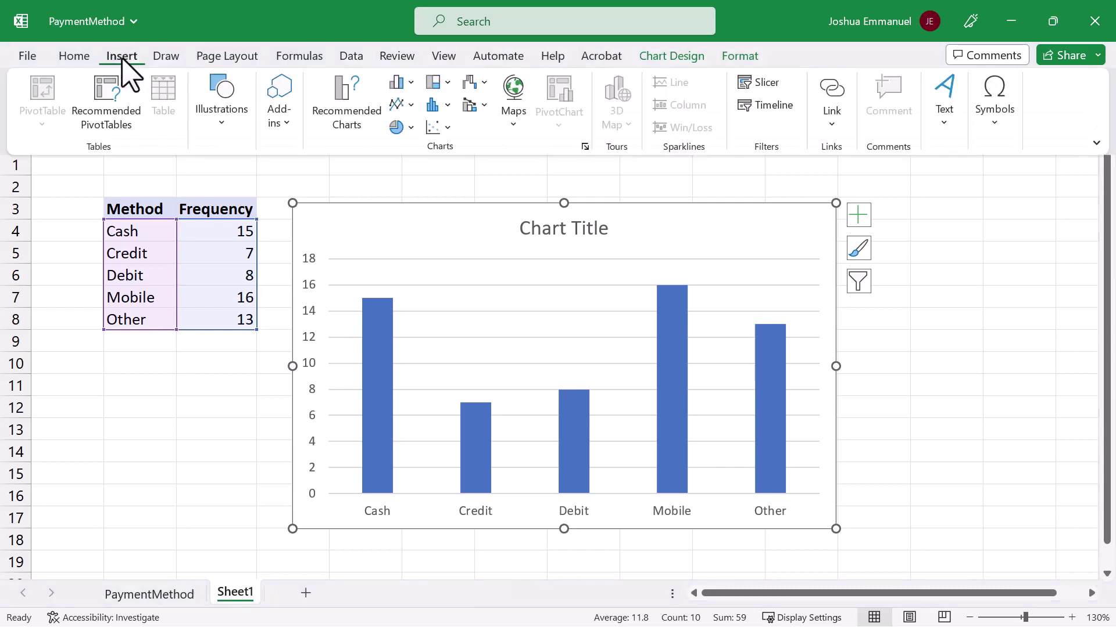
{"action": "left_click", "coordinate": [406, 130]}
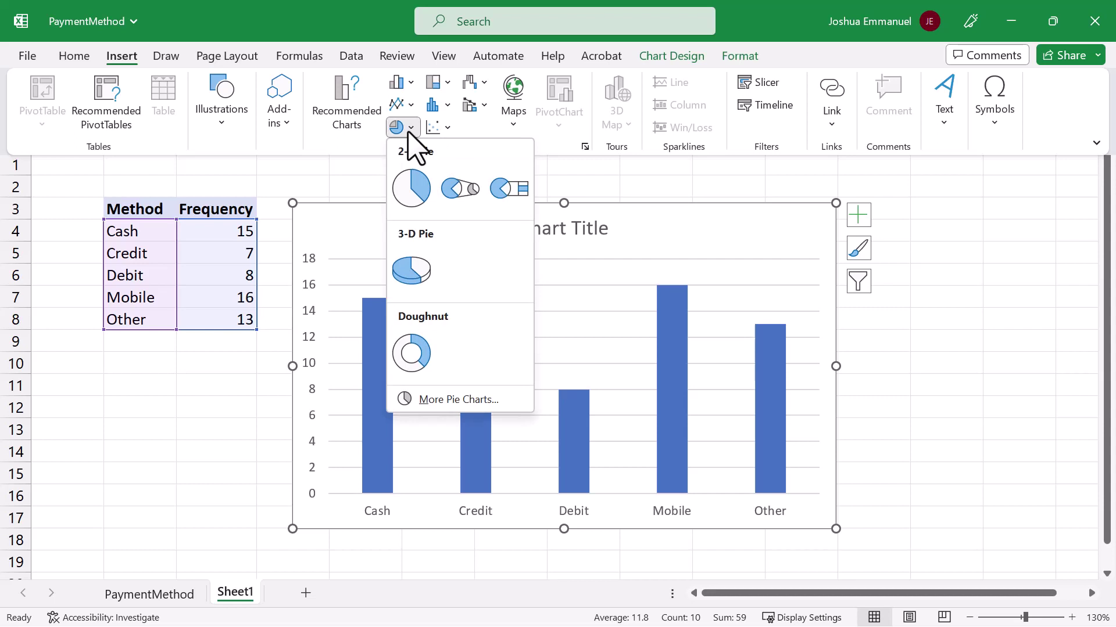
{"action": "left_click", "coordinate": [414, 190]}
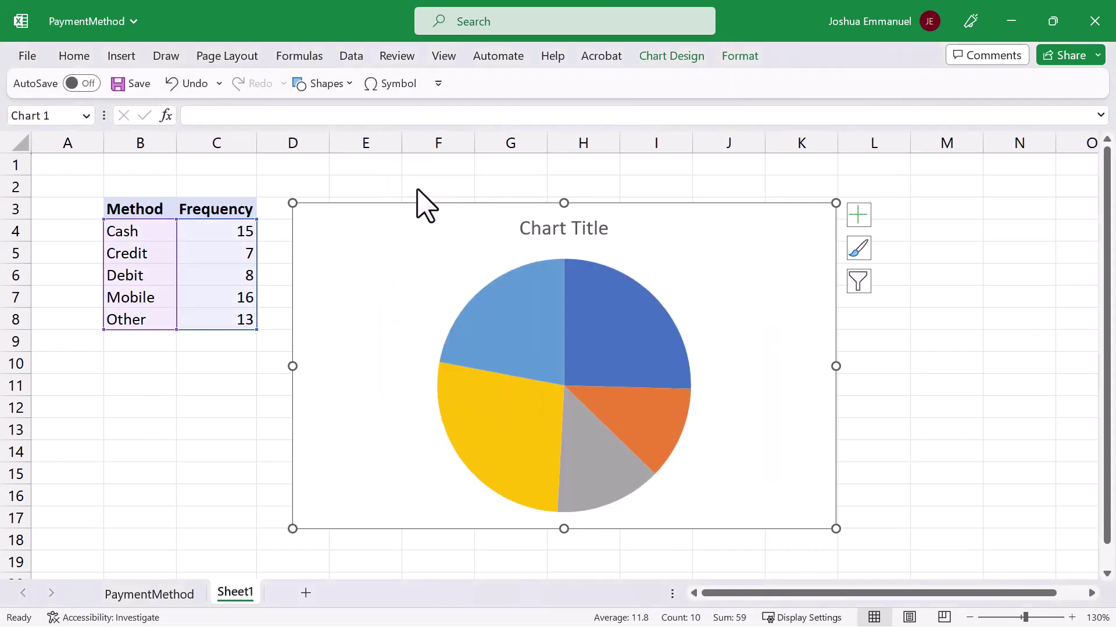
Step: Add data labels to the slices showing each category name and percentage
{"action": "left_click", "coordinate": [859, 216]}
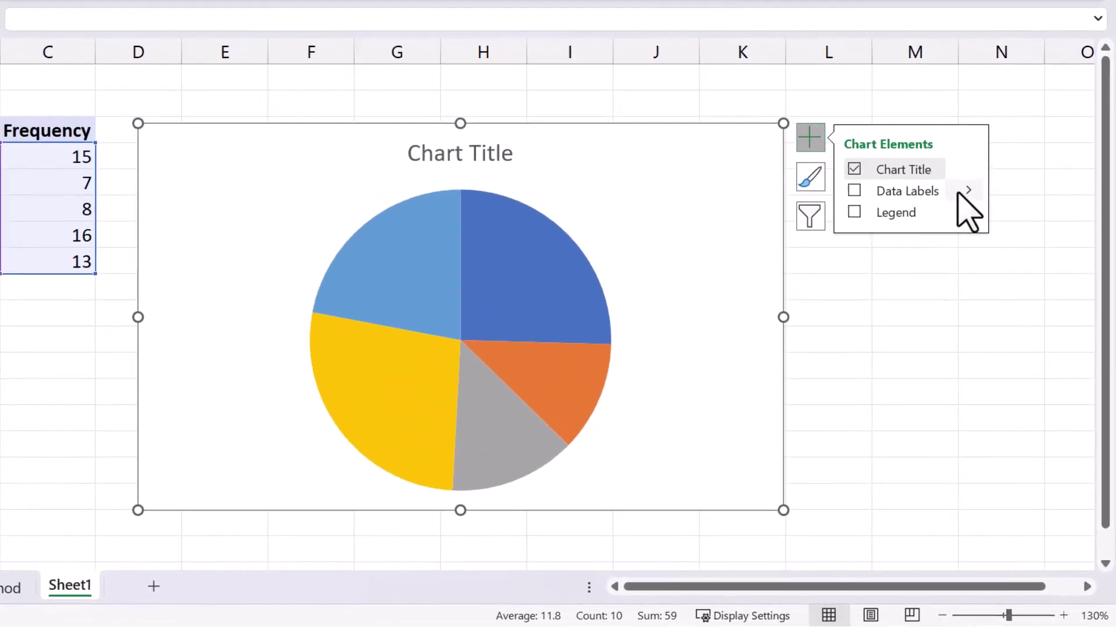
{"action": "left_click", "coordinate": [967, 192]}
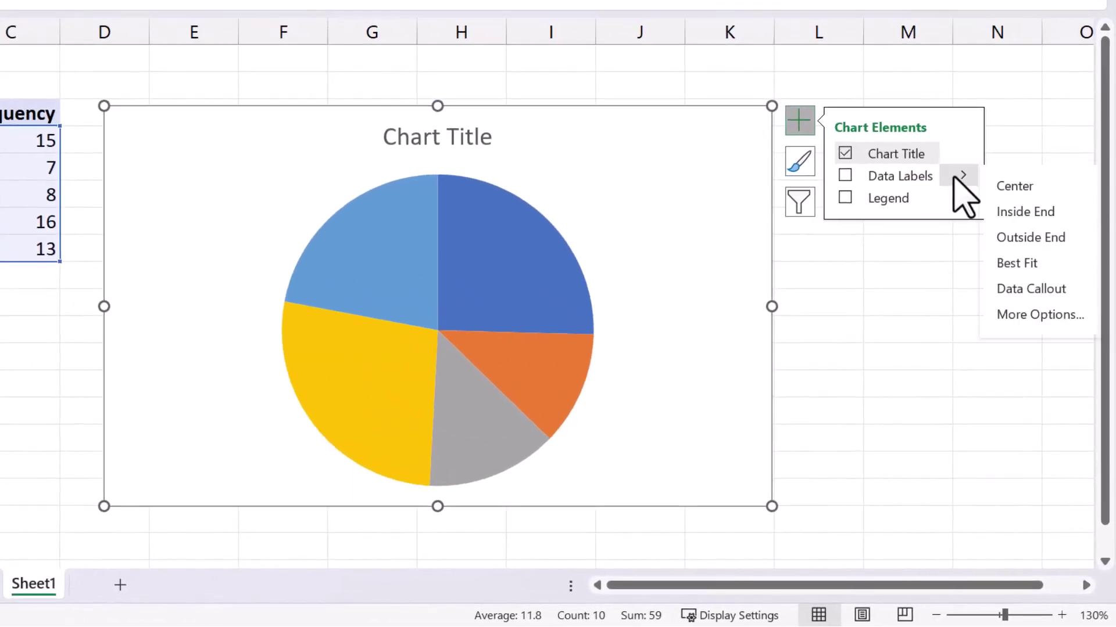
{"action": "left_click", "coordinate": [1035, 314]}
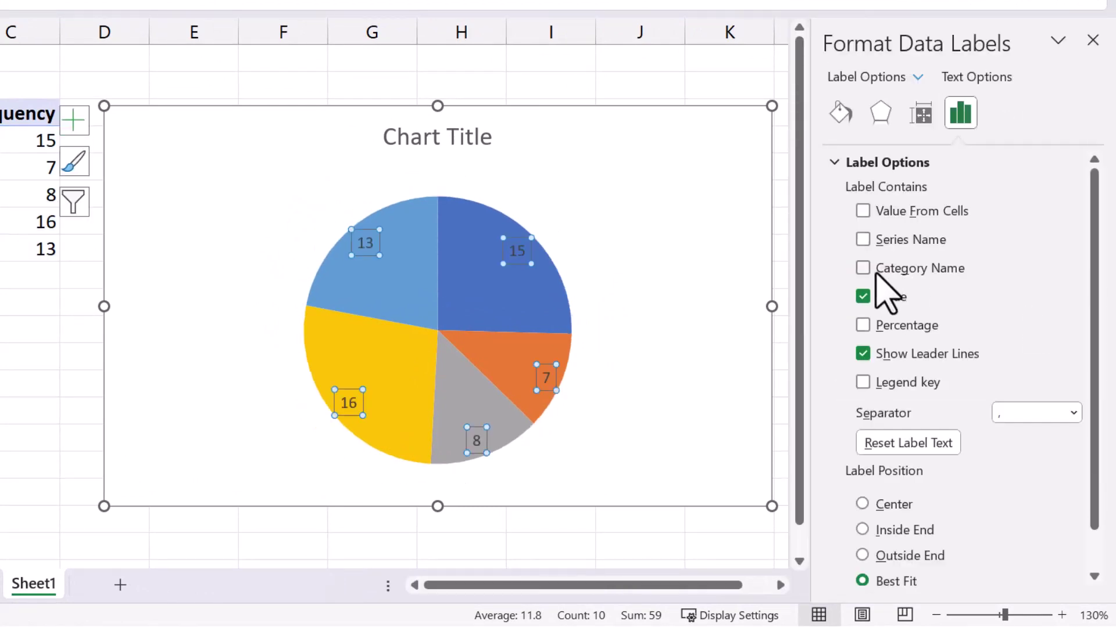
{"action": "left_click", "coordinate": [863, 269]}
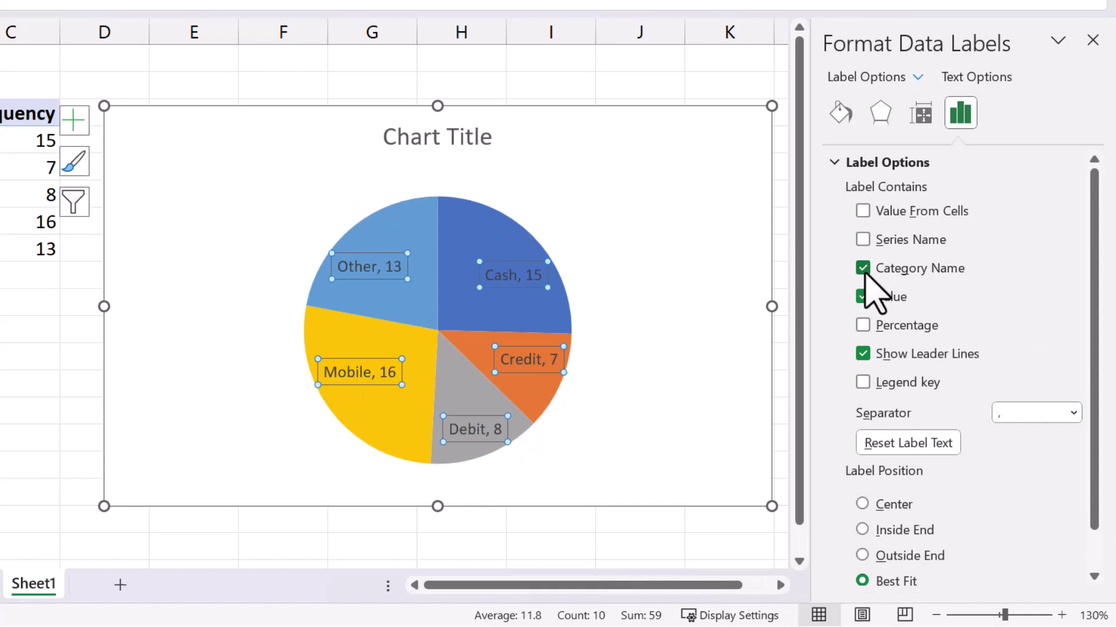
{"action": "left_click", "coordinate": [863, 325]}
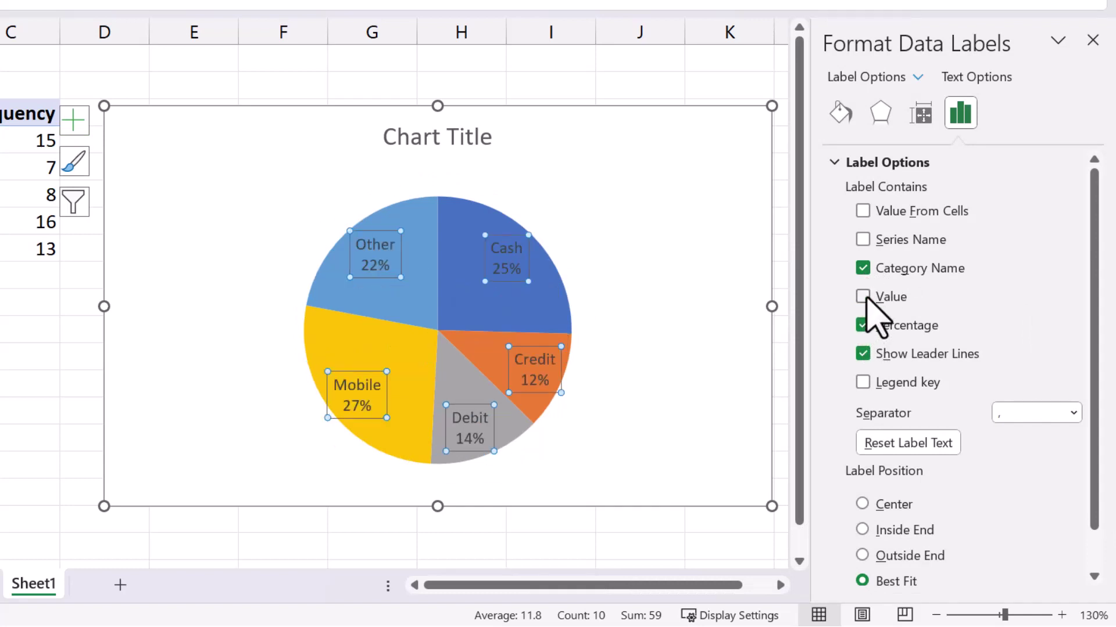
{"action": "scroll", "coordinate": [959, 436], "scroll_direction": "down", "scroll_amount": 1}
Step: Format the slice label numbers as percentages with one decimal place
{"action": "left_click", "coordinate": [870, 574]}
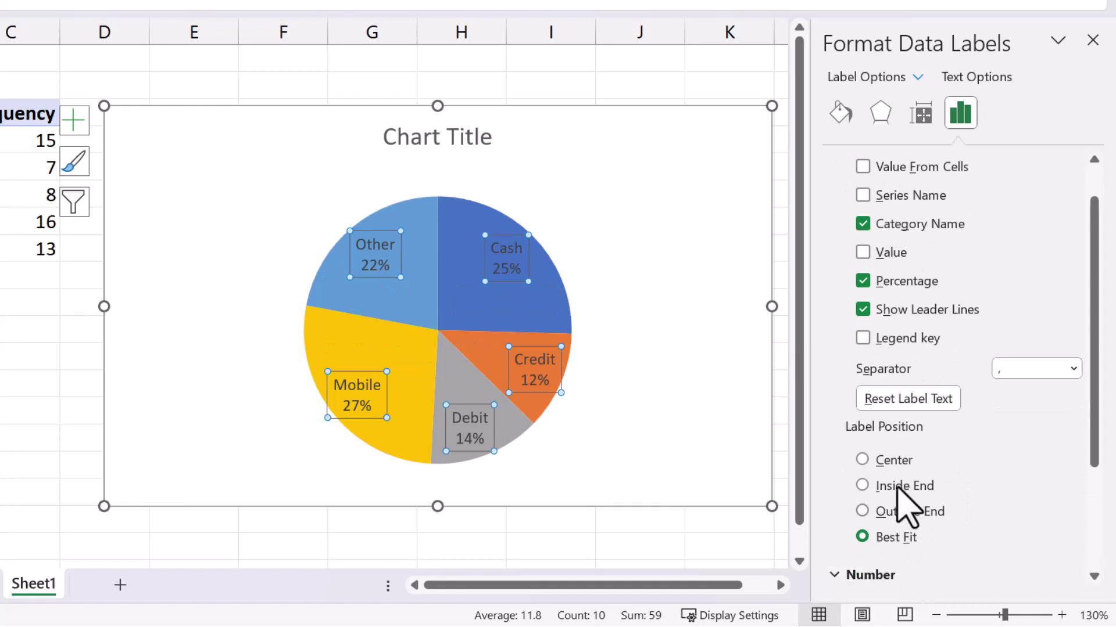
{"action": "left_click", "coordinate": [998, 471]}
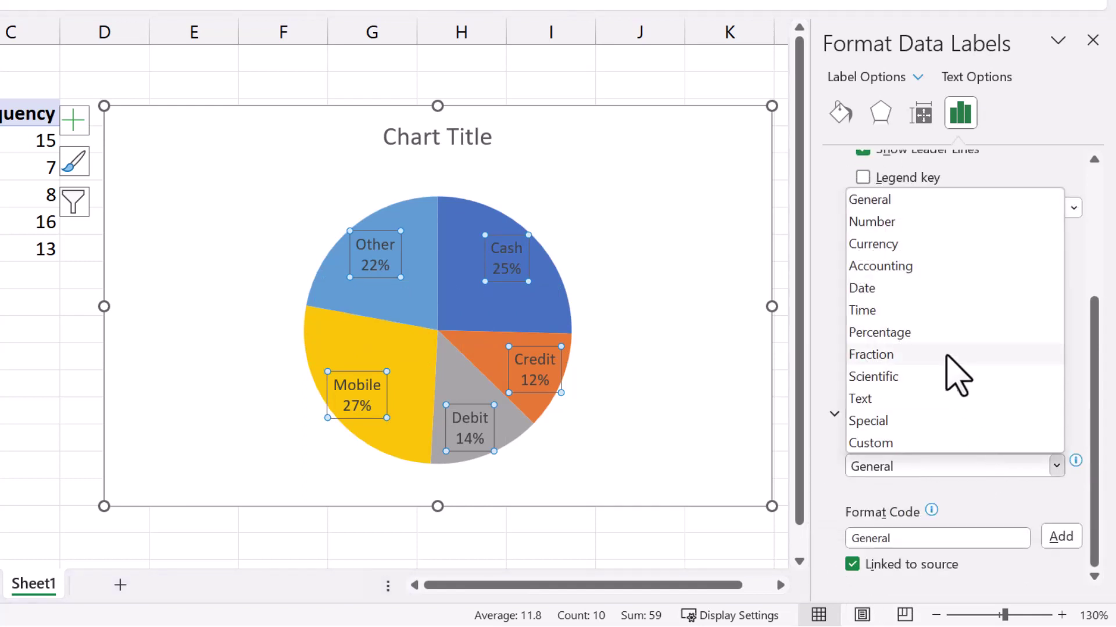
{"action": "left_click", "coordinate": [941, 332]}
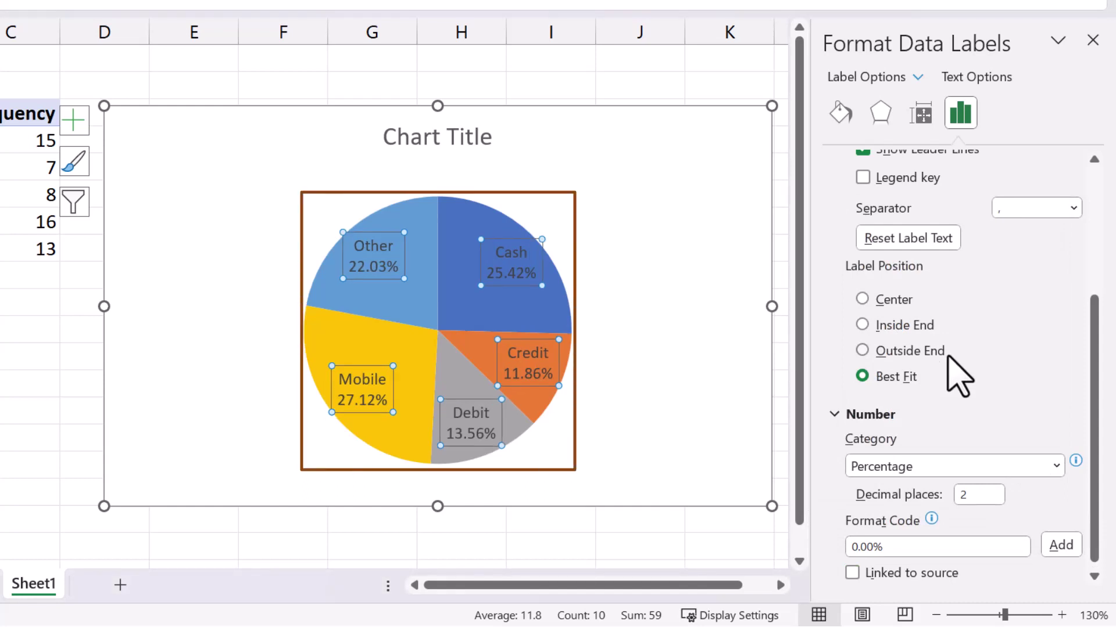
{"action": "double_click", "coordinate": [976, 495]}
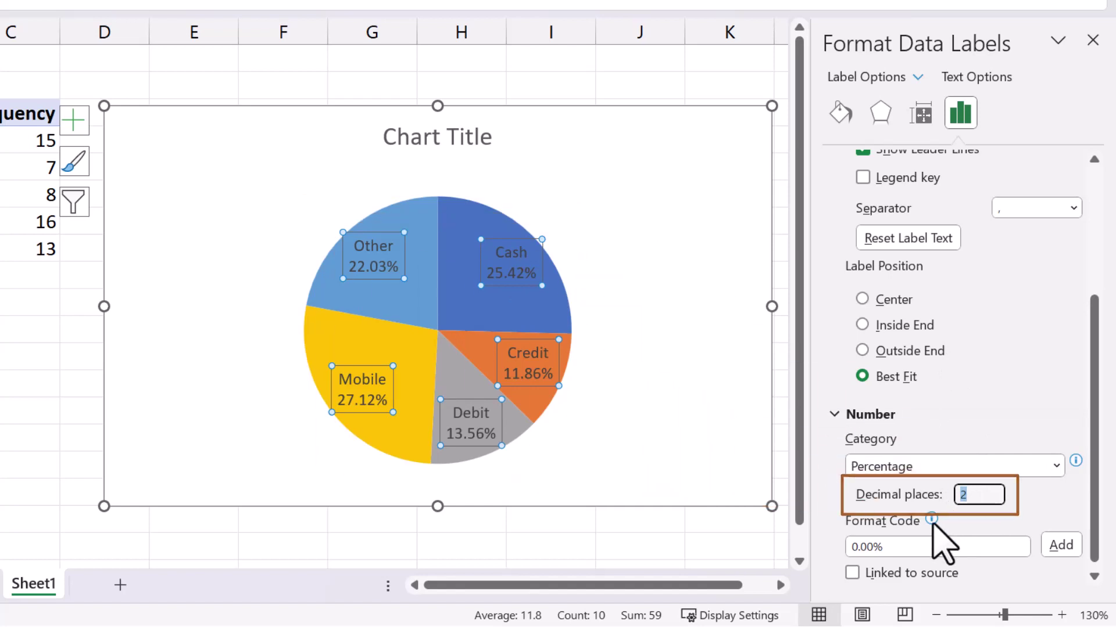
{"action": "type", "text": "1"}
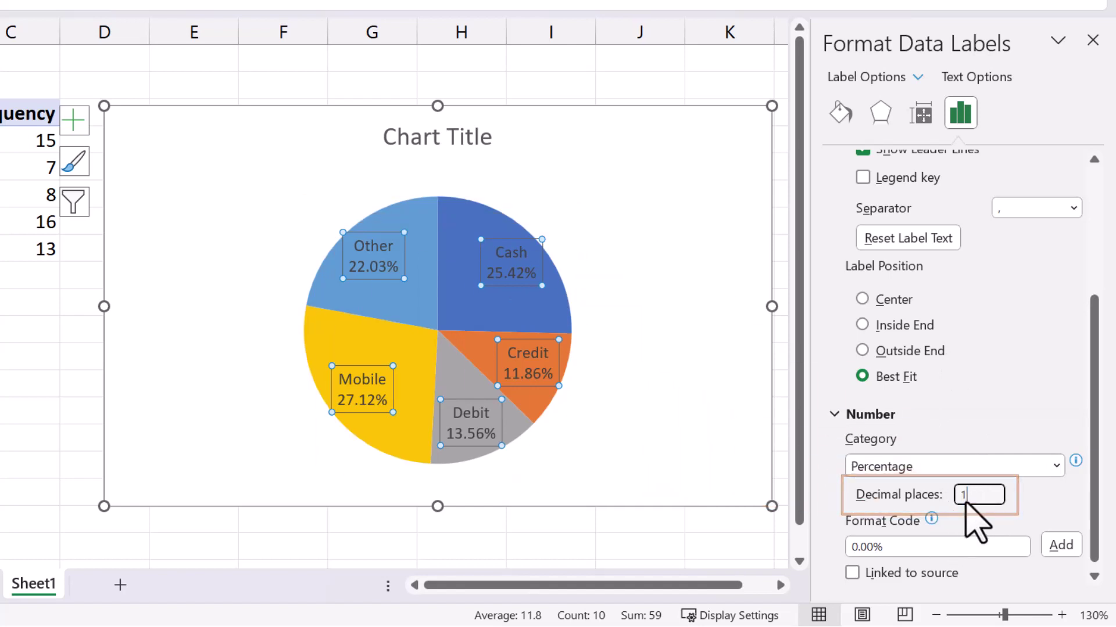
{"action": "left_click", "coordinate": [1011, 471]}
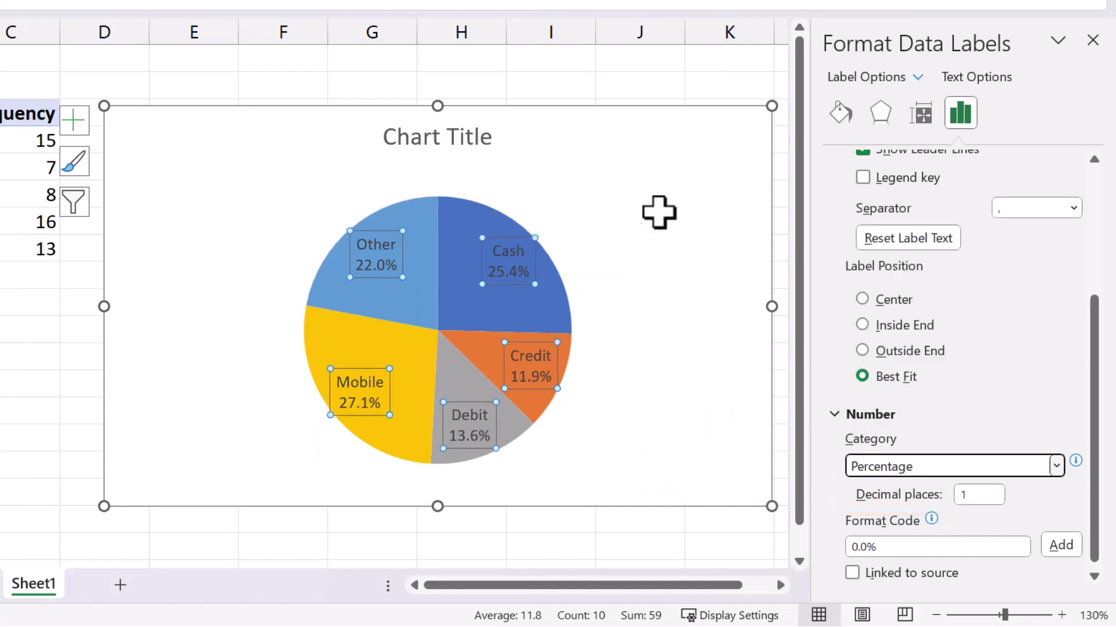
{"action": "left_click", "coordinate": [667, 135]}
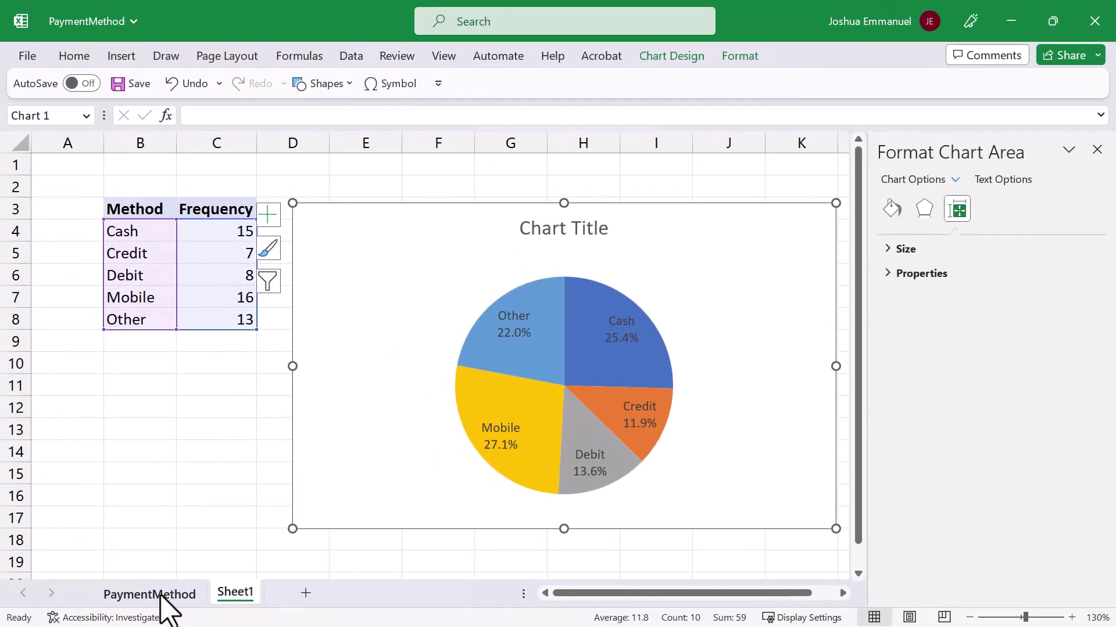
Step: Start a PivotTable from the PaymentMethod sheet's range A1:A60, targeting a new worksheet
{"action": "left_click", "coordinate": [149, 594]}
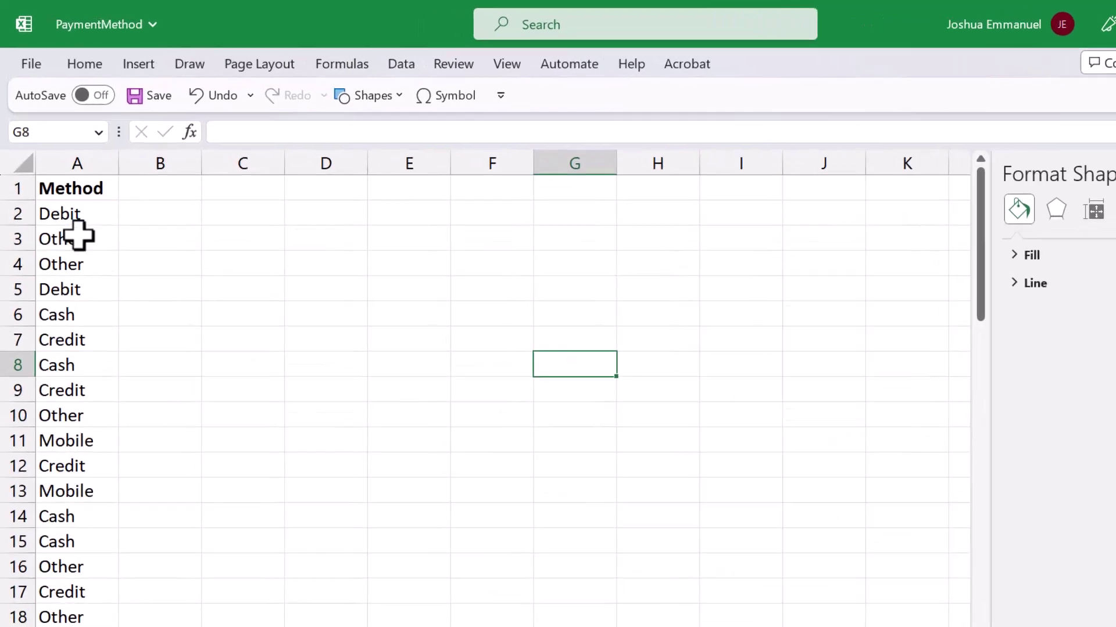
{"action": "left_click", "coordinate": [61, 209]}
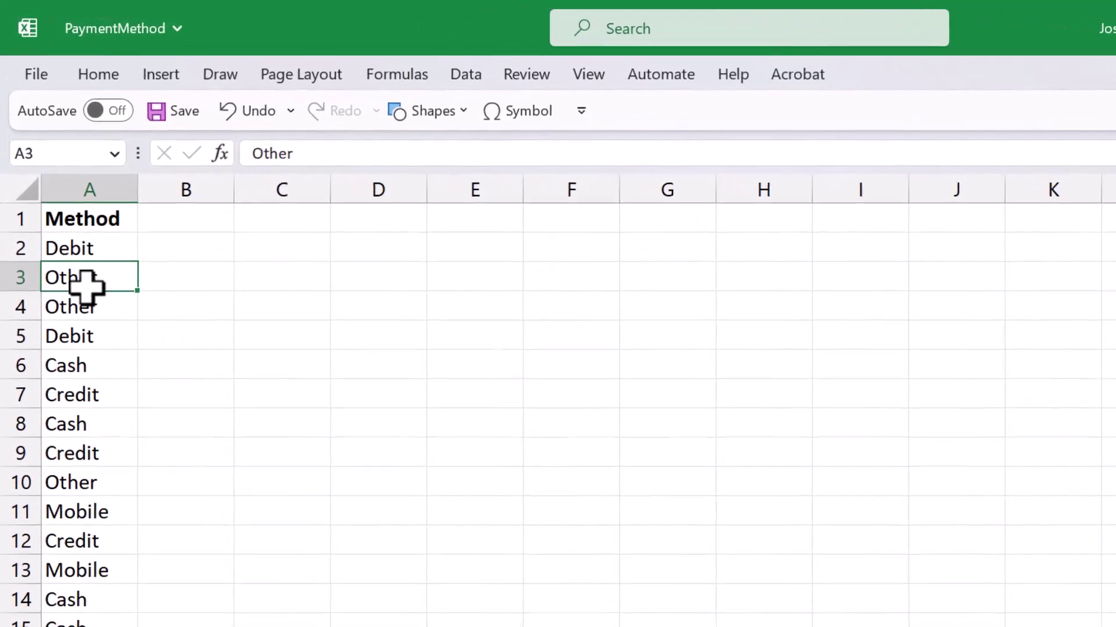
{"action": "left_click", "coordinate": [161, 74]}
{"action": "left_click", "coordinate": [56, 126]}
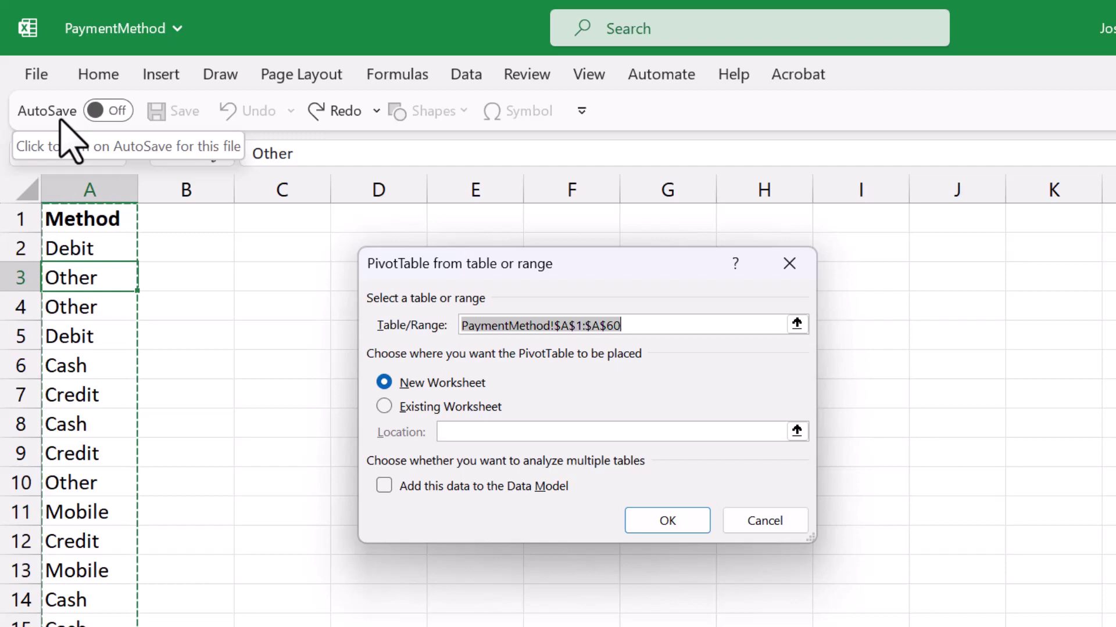
Step: Place Method in both Rows and Values to count each payment method, totalling 59
{"action": "left_click", "coordinate": [667, 521]}
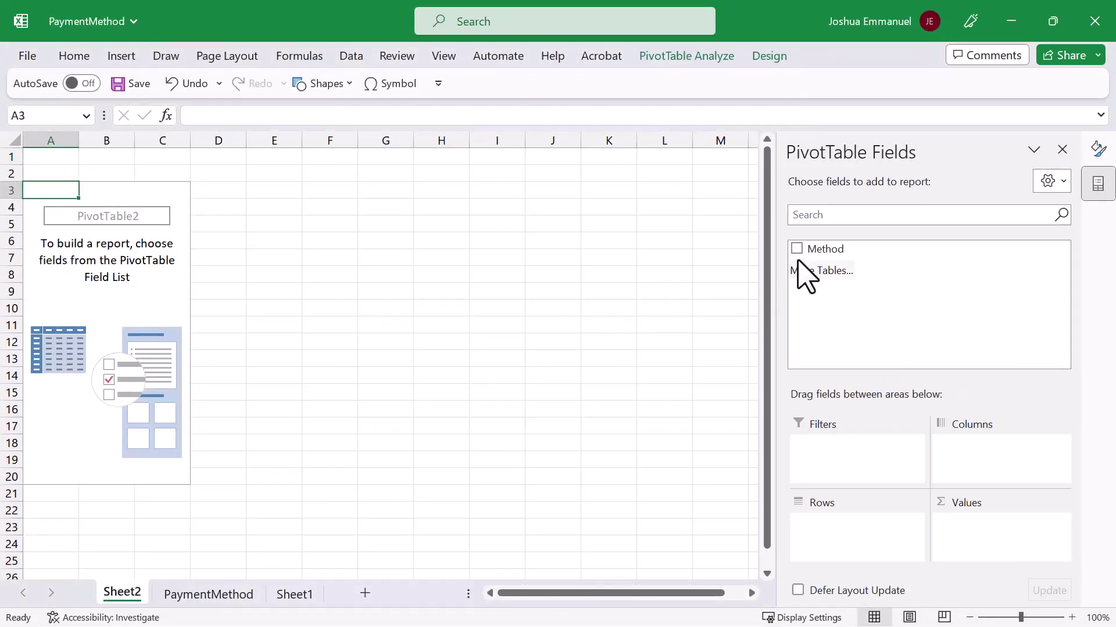
{"action": "mouse_move", "coordinate": [815, 249]}
{"action": "left_mouse_down"}
{"action": "mouse_move", "coordinate": [887, 412]}
{"action": "mouse_move", "coordinate": [881, 541]}
{"action": "left_mouse_up"}
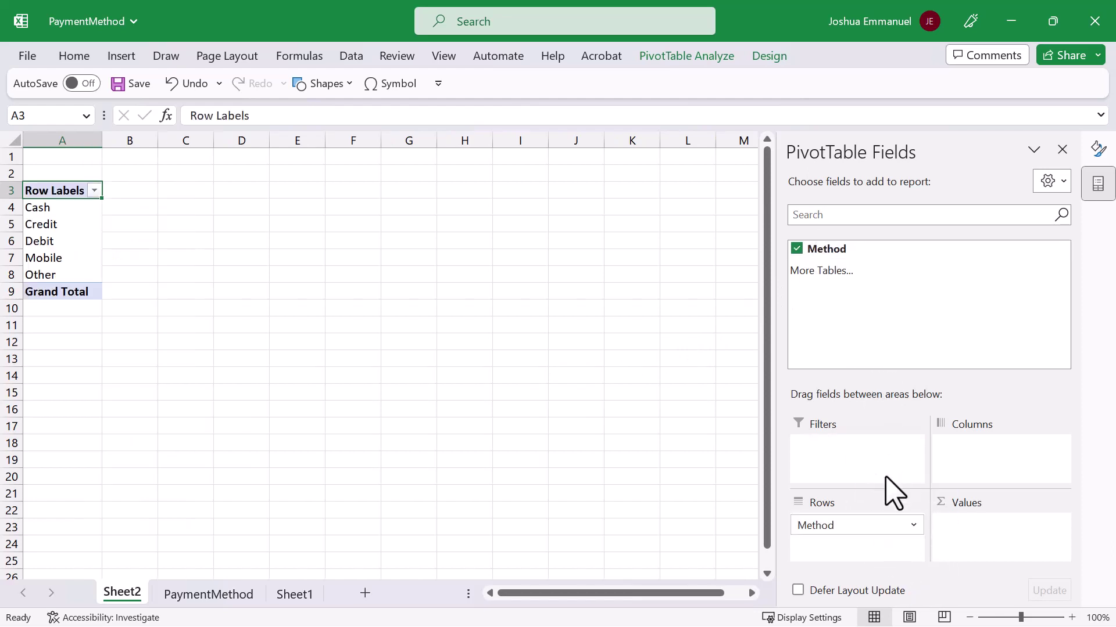
{"action": "left_click_drag", "start_coordinate": [827, 248], "coordinate": [993, 532]}
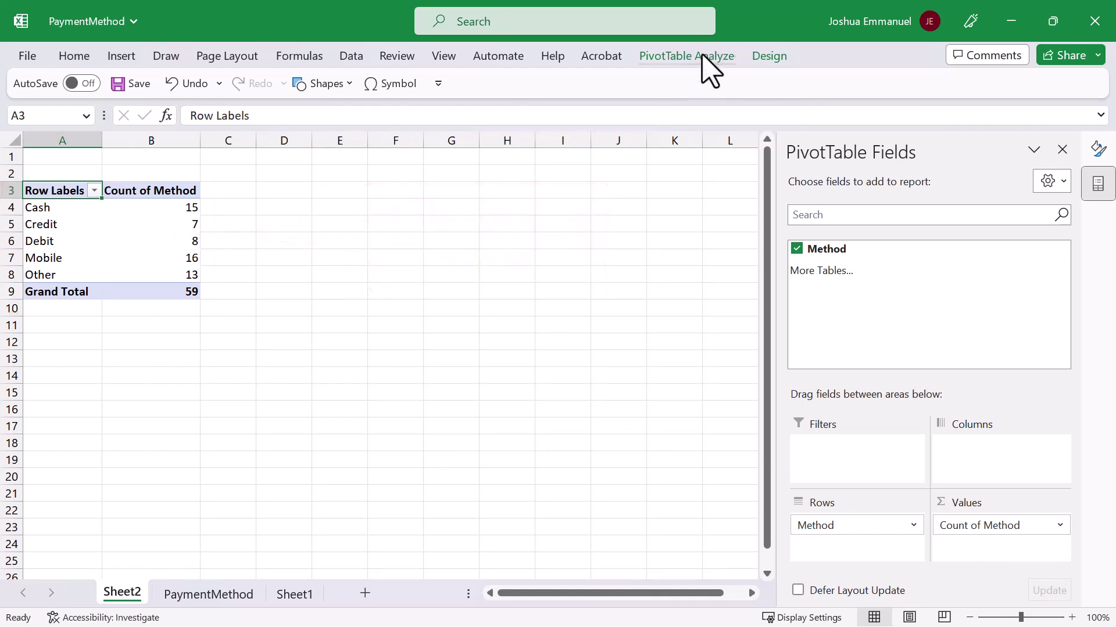
Step: Insert a clustered column PivotChart of the method counts and place it beside the table
{"action": "left_click", "coordinate": [686, 57]}
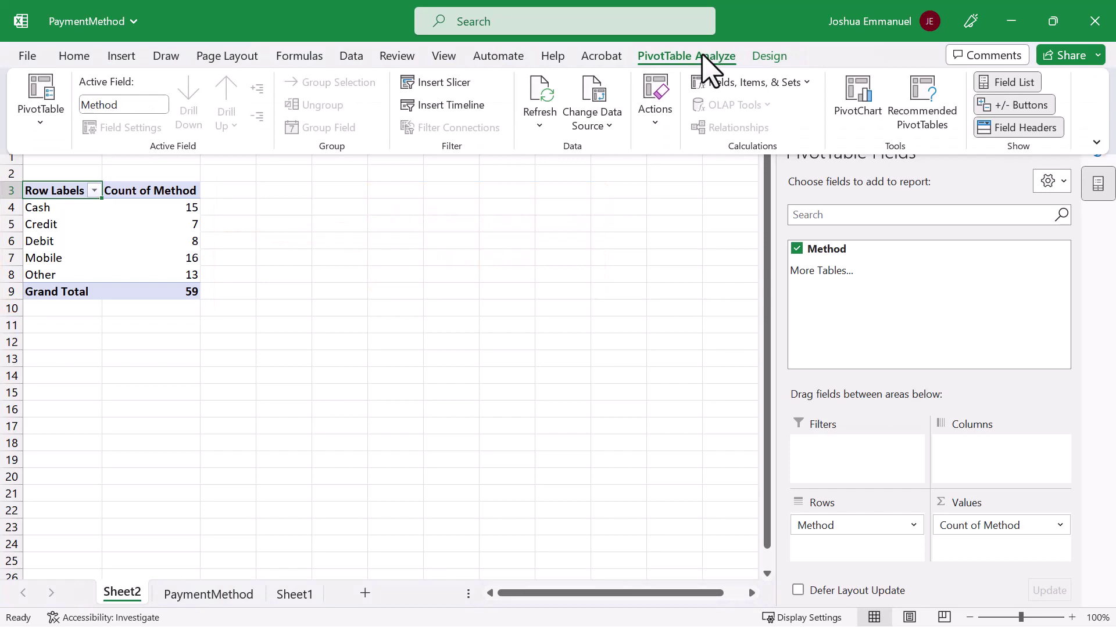
{"action": "left_click", "coordinate": [859, 105]}
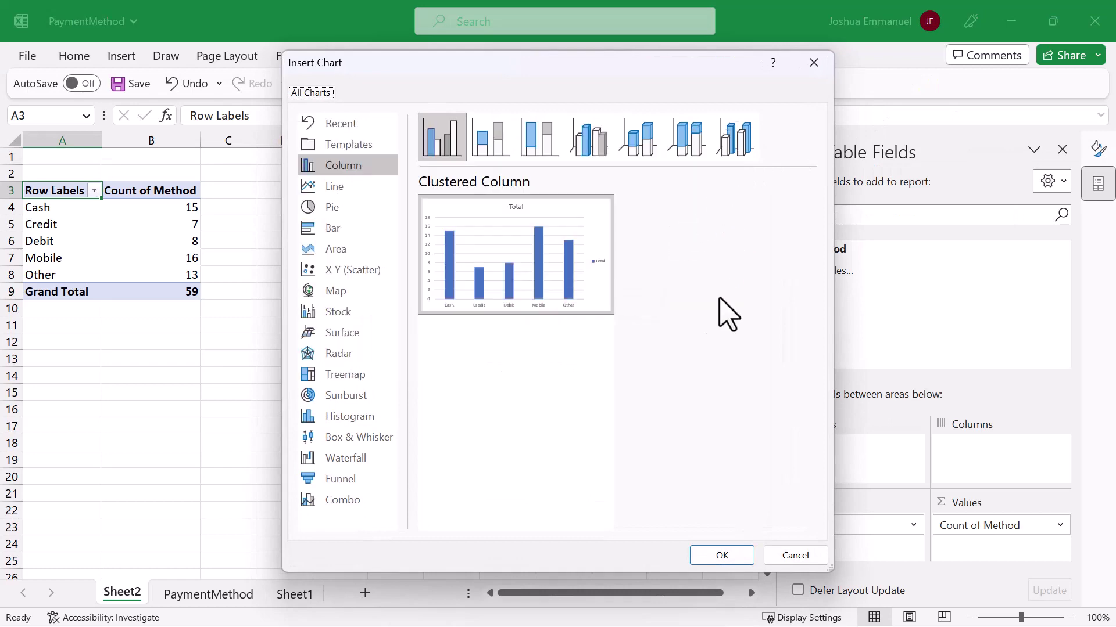
{"action": "left_click", "coordinate": [722, 555]}
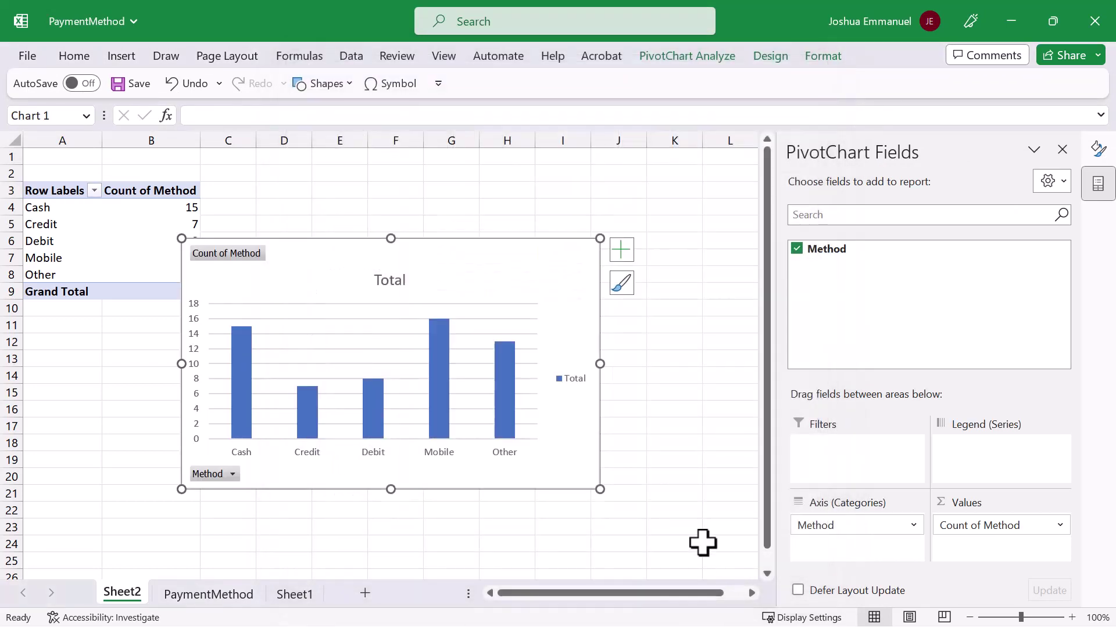
{"action": "left_click_drag", "start_coordinate": [567, 262], "coordinate": [614, 228]}
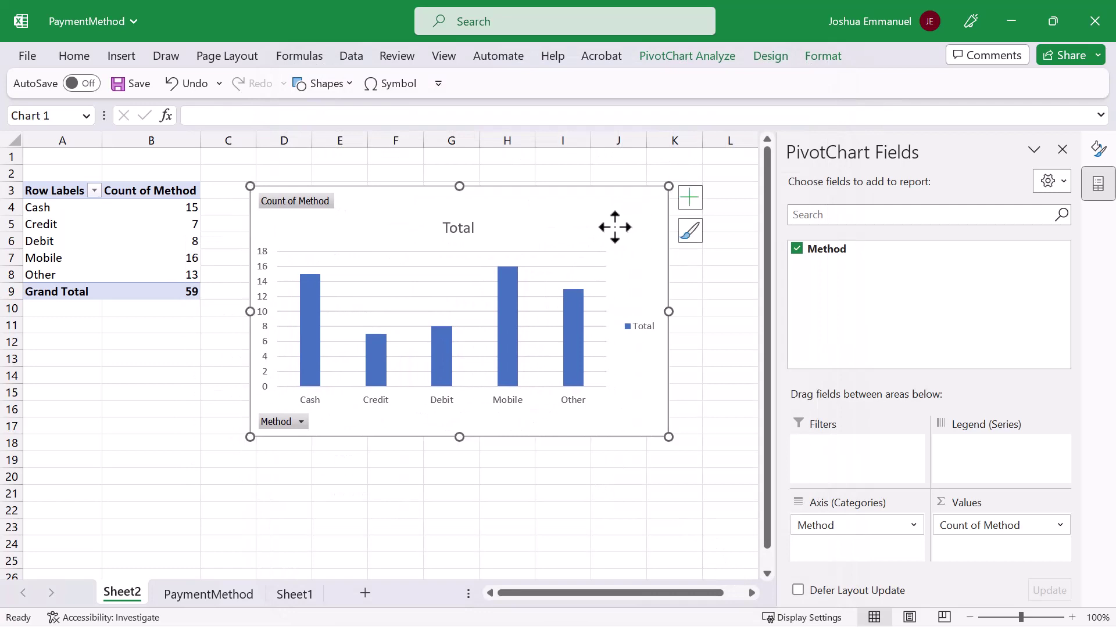
Step: Insert a second PivotChart from the pivot table, a pie of the payment-method counts
{"action": "left_click", "coordinate": [129, 224]}
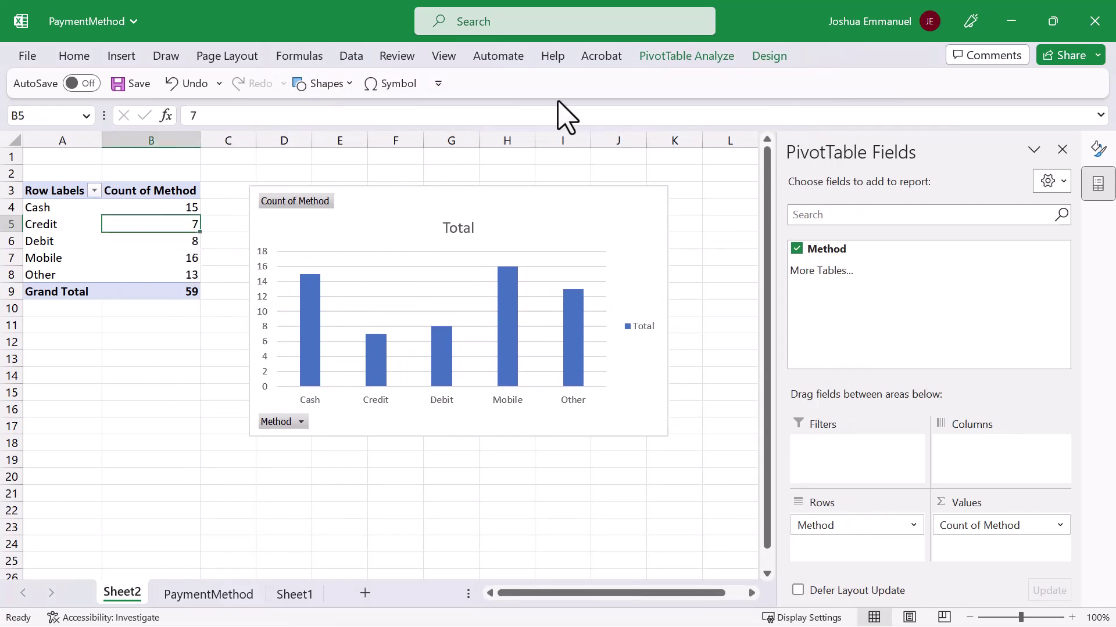
{"action": "left_click", "coordinate": [687, 56]}
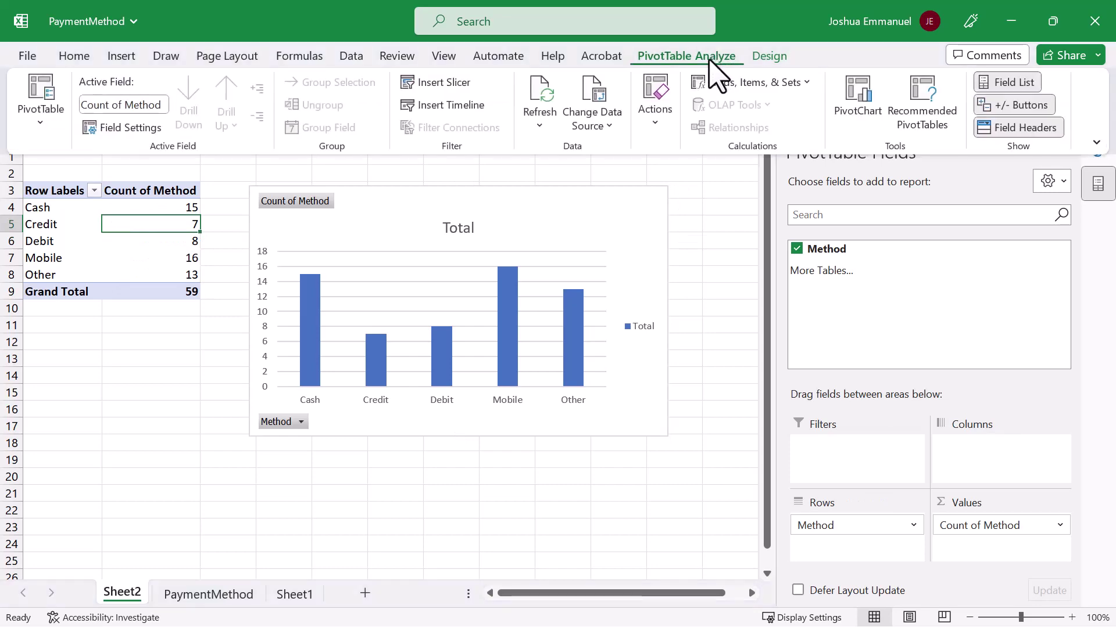
{"action": "left_click", "coordinate": [859, 100]}
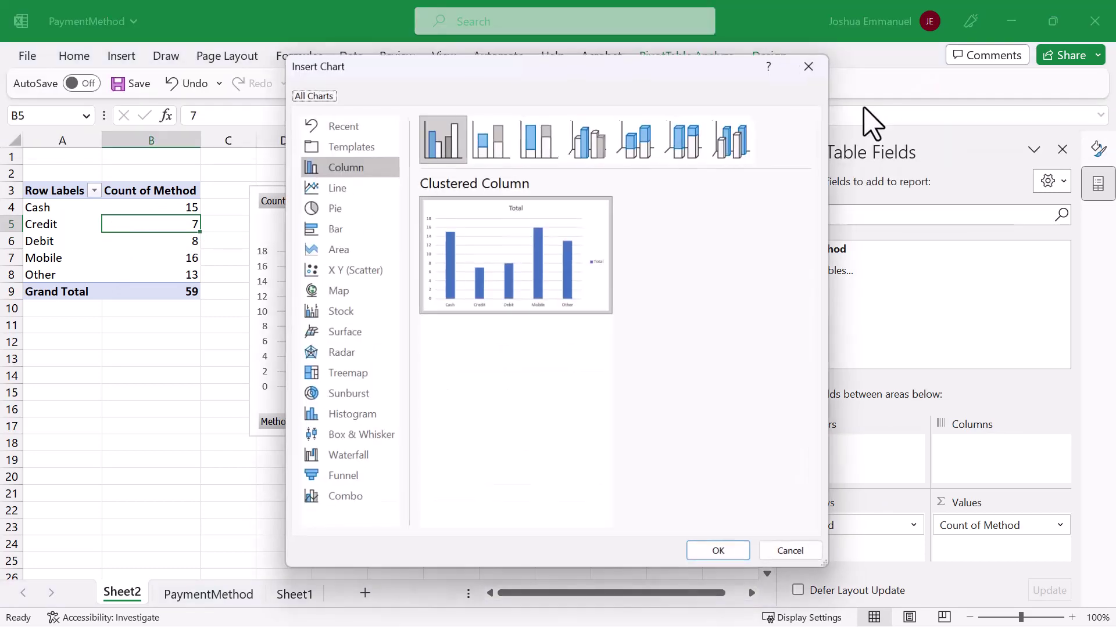
{"action": "left_click", "coordinate": [332, 207]}
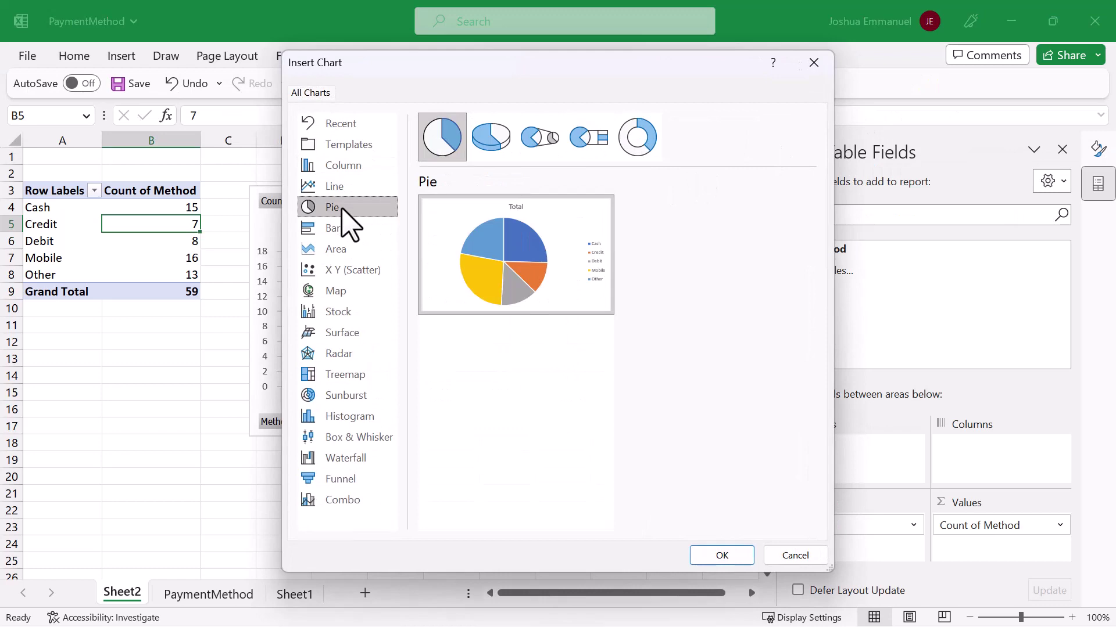
{"action": "left_click", "coordinate": [721, 555]}
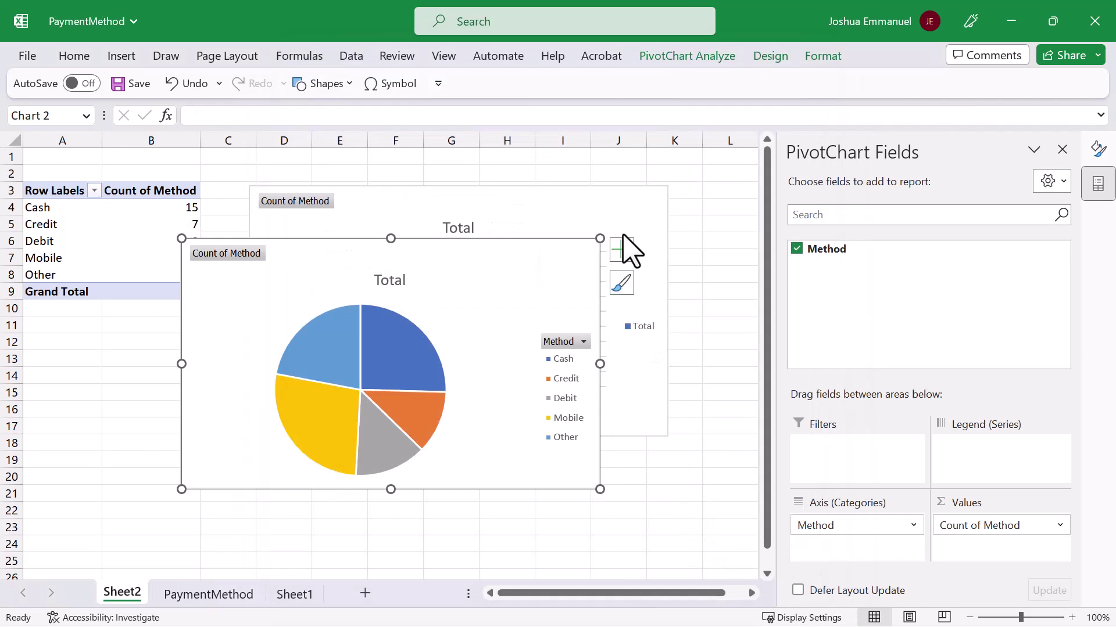
Step: Label pie slices with category names and percentages instead of counts, and enlarge the chart
{"action": "left_click", "coordinate": [622, 250]}
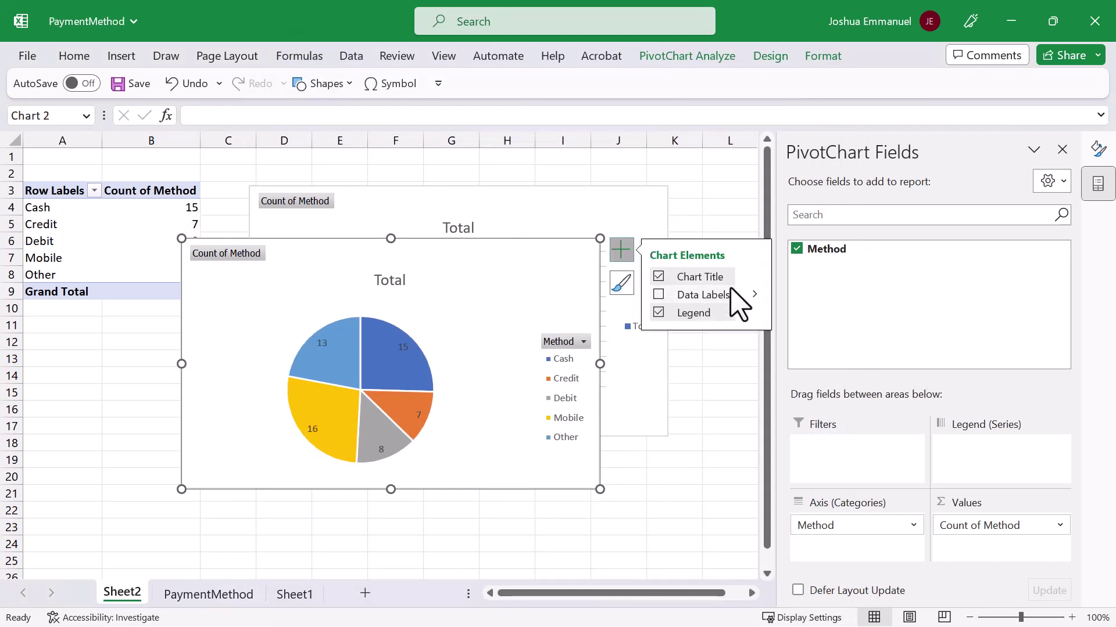
{"action": "mouse_move", "coordinate": [703, 295]}
{"action": "left_click", "coordinate": [816, 408]}
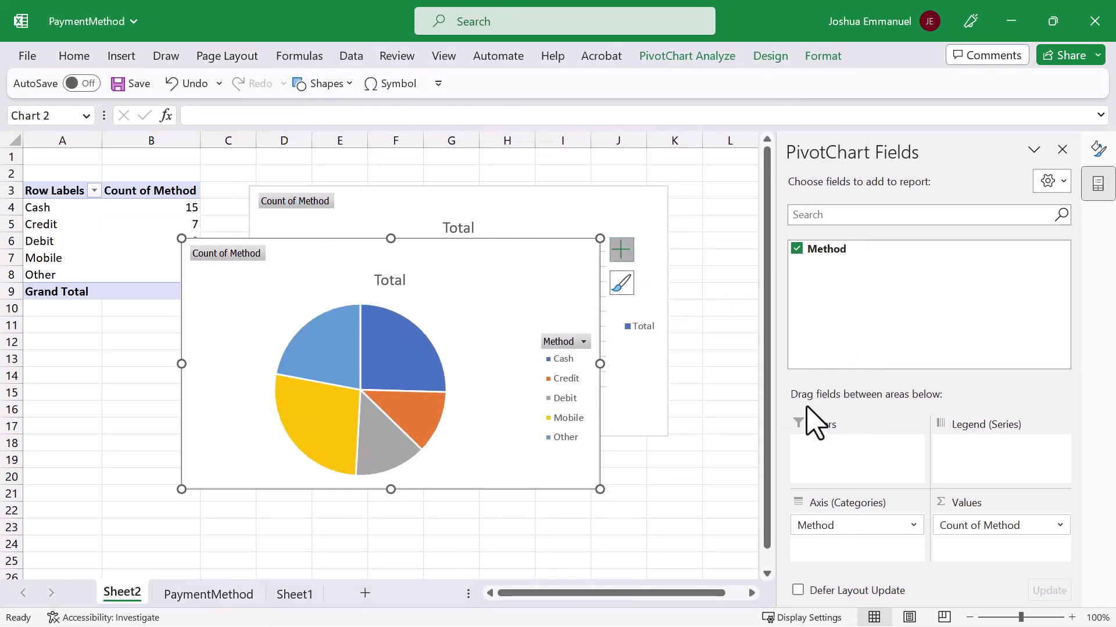
{"action": "left_click", "coordinate": [906, 337]}
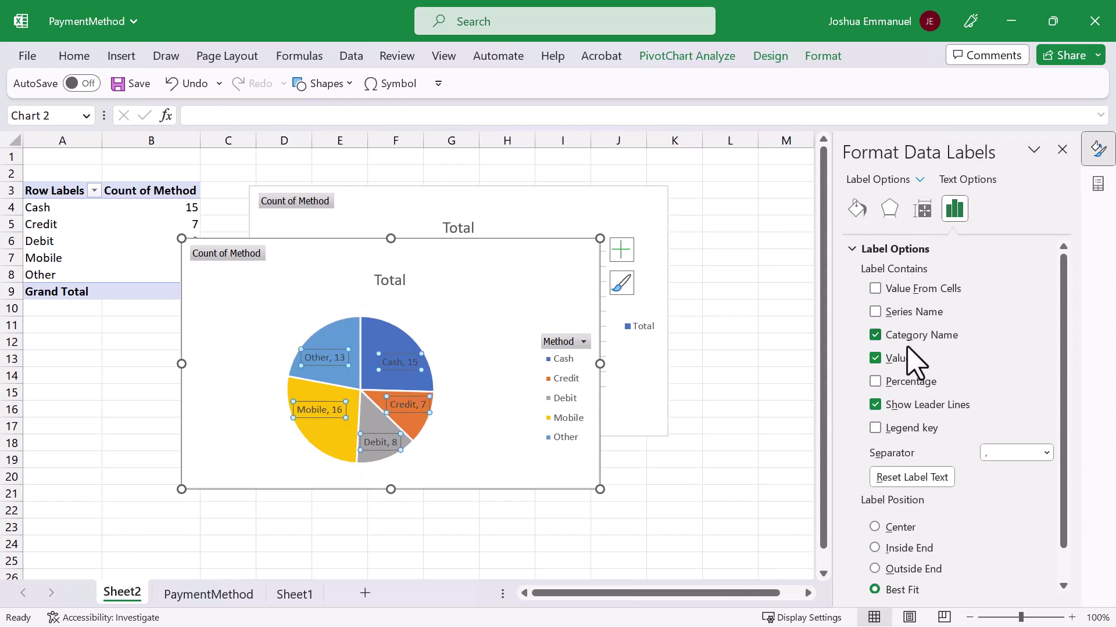
{"action": "left_click", "coordinate": [875, 382]}
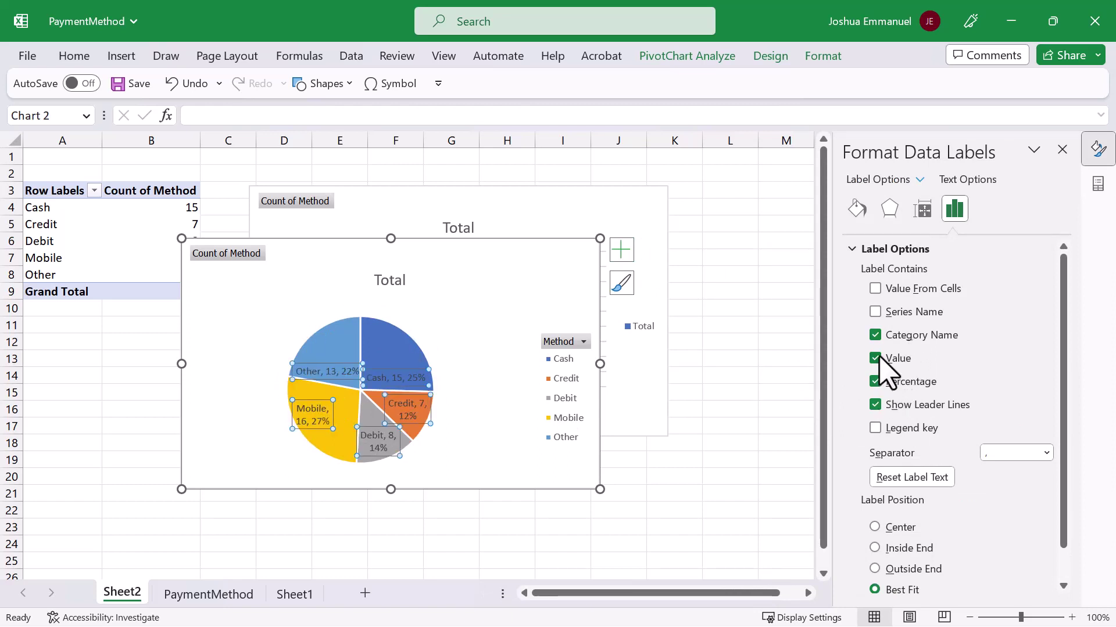
{"action": "left_click", "coordinate": [875, 359]}
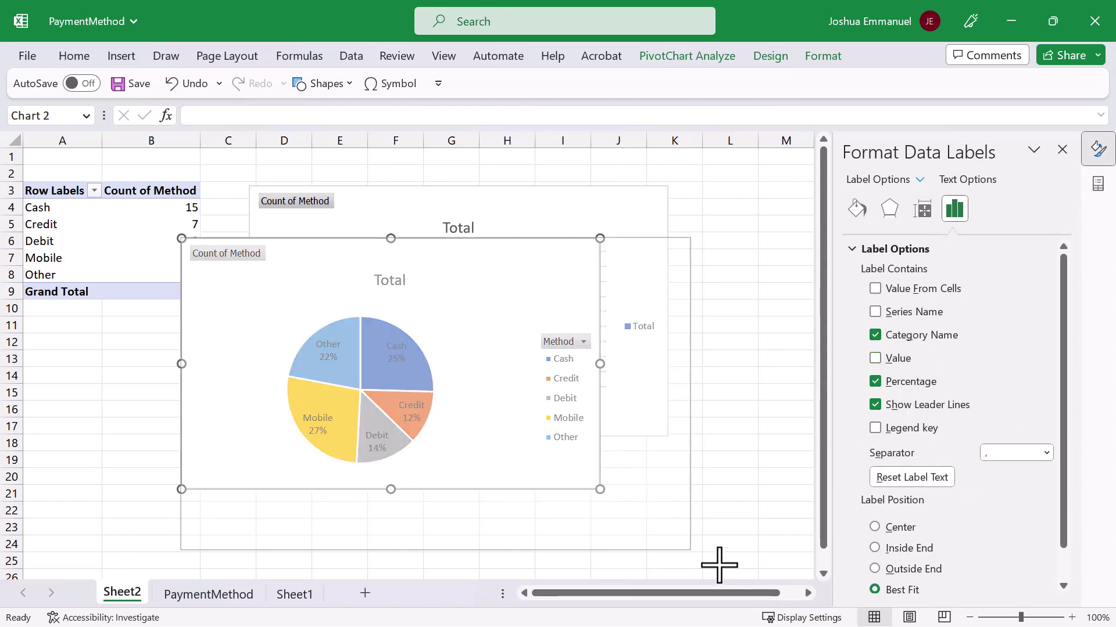
{"action": "left_click_drag", "start_coordinate": [599, 487], "coordinate": [735, 572]}
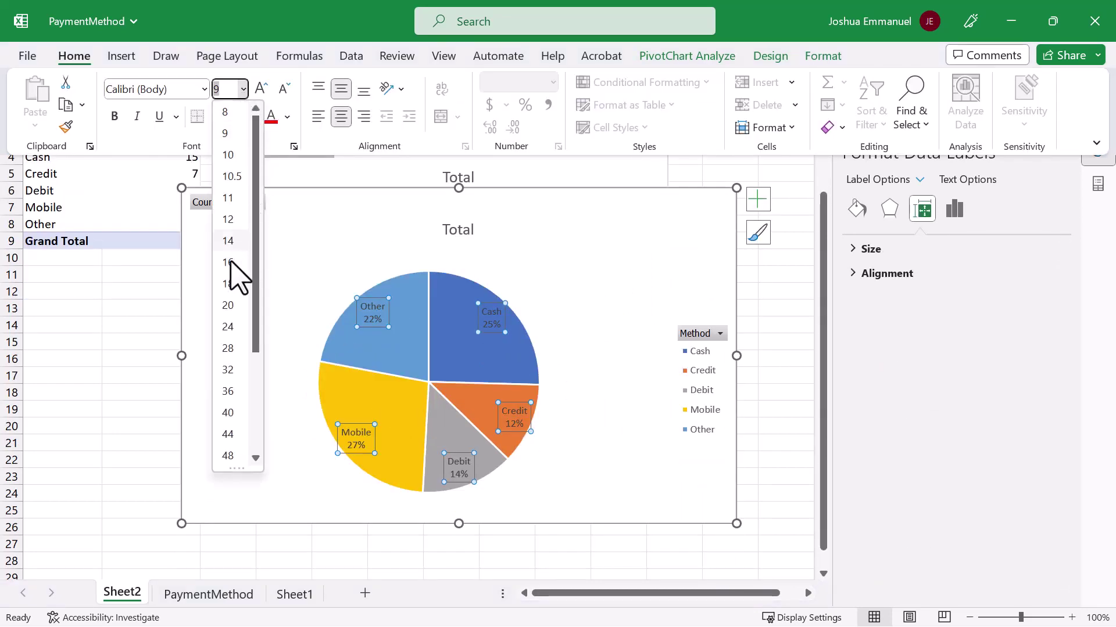
{"action": "left_click", "coordinate": [564, 560]}
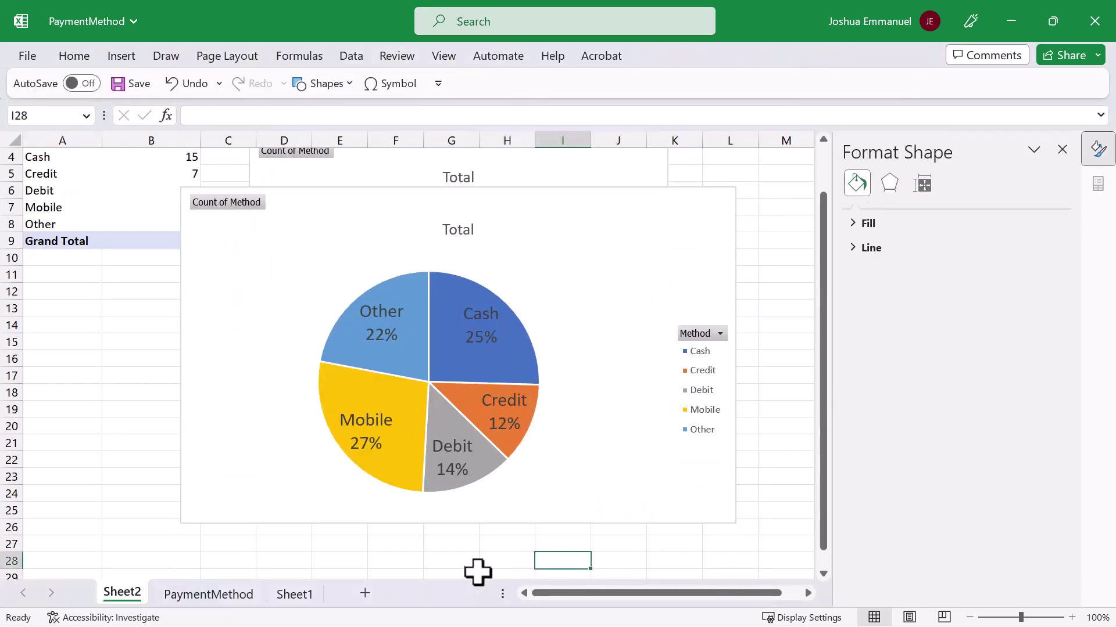